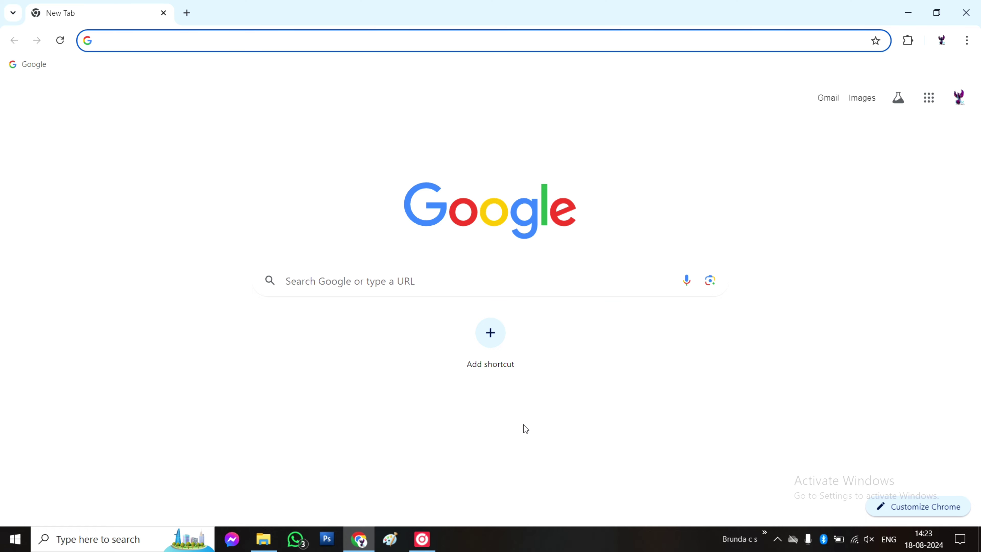
Open CRAN's R for Windows download page in the browser and download R-4.4.1 for Windows
{"action": "left_click", "coordinate": [308, 44]}
{"action": "left_click", "coordinate": [220, 70]}
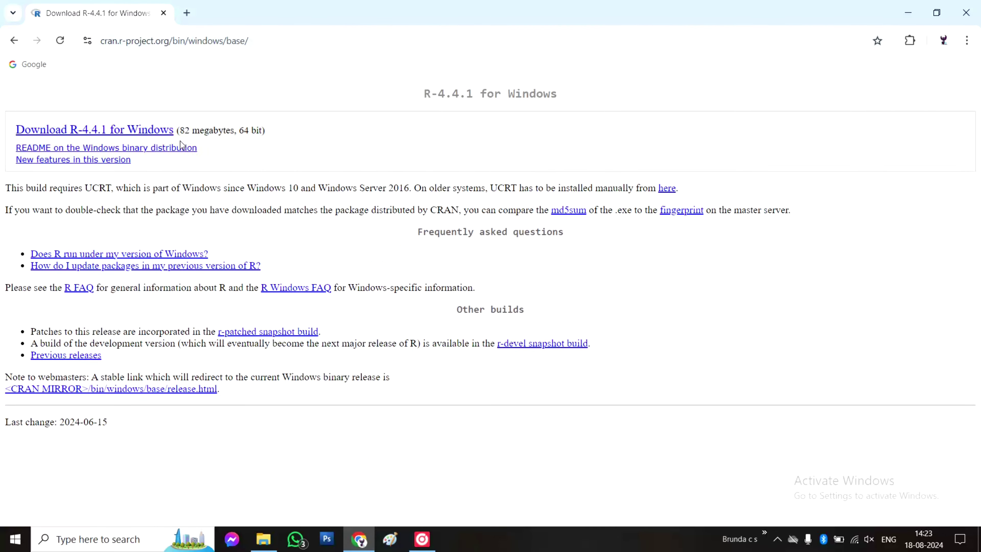
{"action": "left_click", "coordinate": [35, 135]}
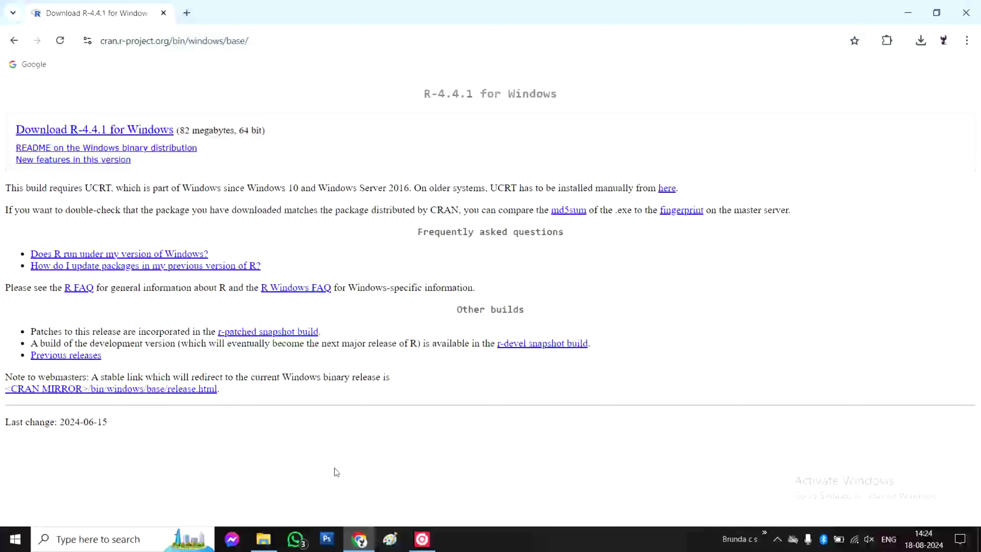
Run the R-4.4.1-win installer from the Downloads folder with English as the setup language
{"action": "left_click", "coordinate": [264, 484]}
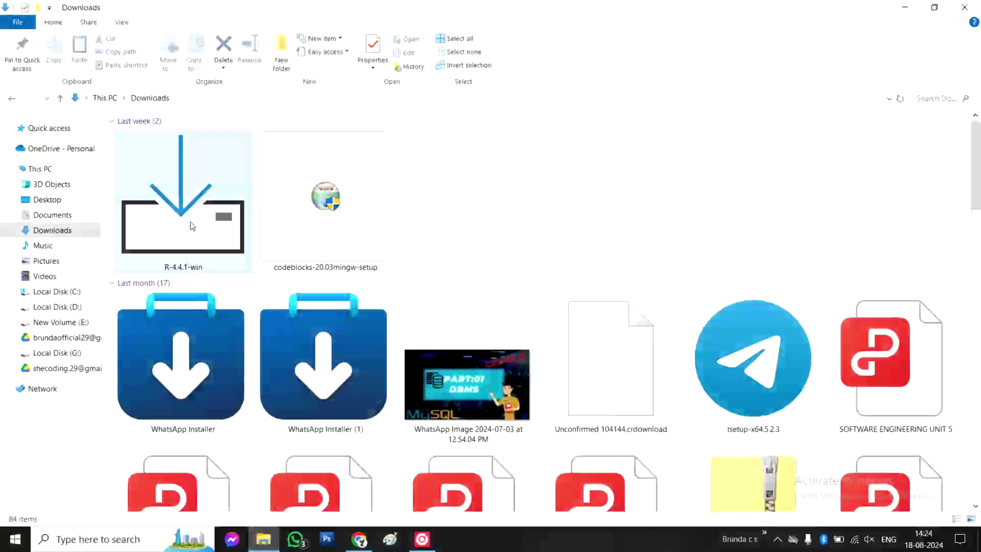
{"action": "double_click", "coordinate": [199, 207]}
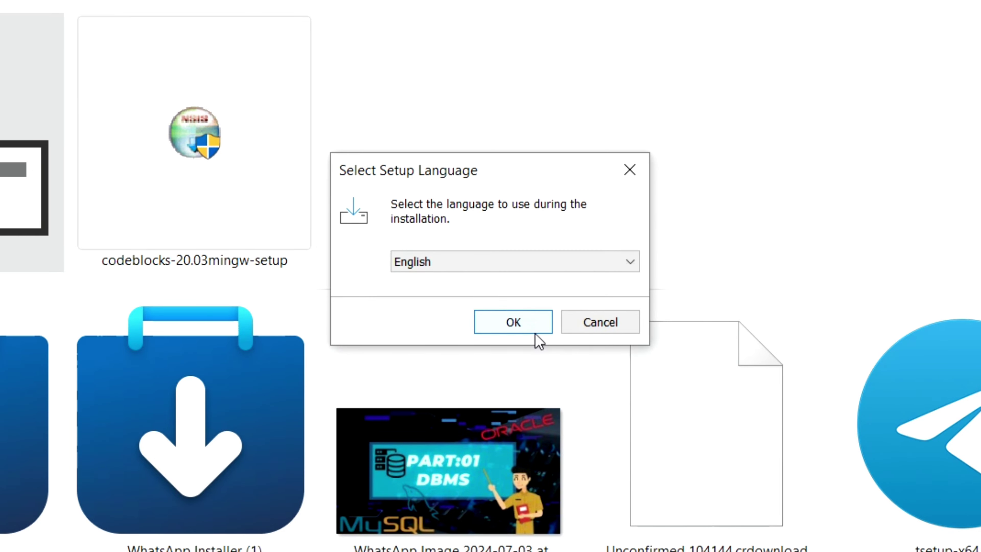
{"action": "left_click", "coordinate": [532, 324]}
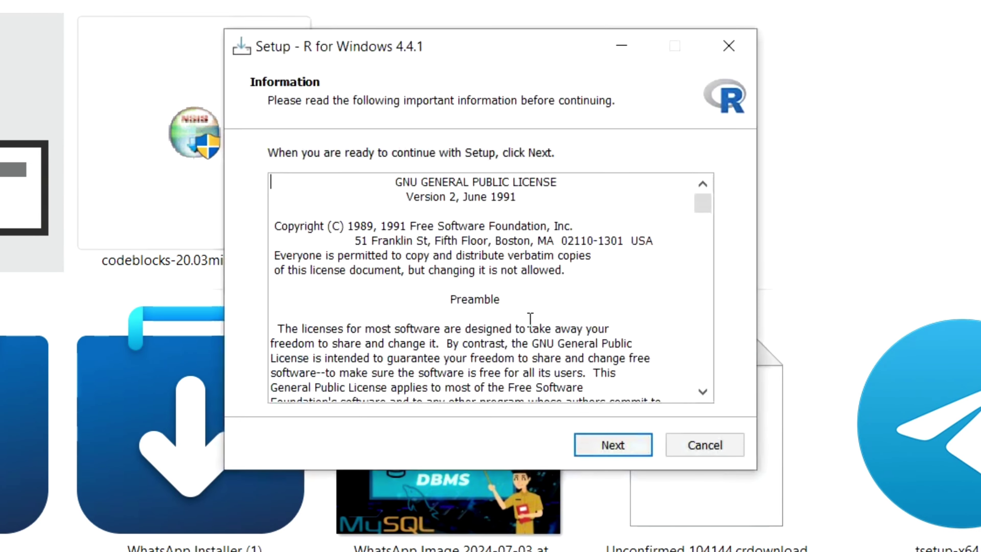
Review the GNU General Public License and accept C:\Program Files\R\R-4.4.1 as the installation folder
{"action": "scroll", "coordinate": [530, 381], "scroll_direction": "down", "scroll_amount": 10}
{"action": "left_click", "coordinate": [620, 448]}
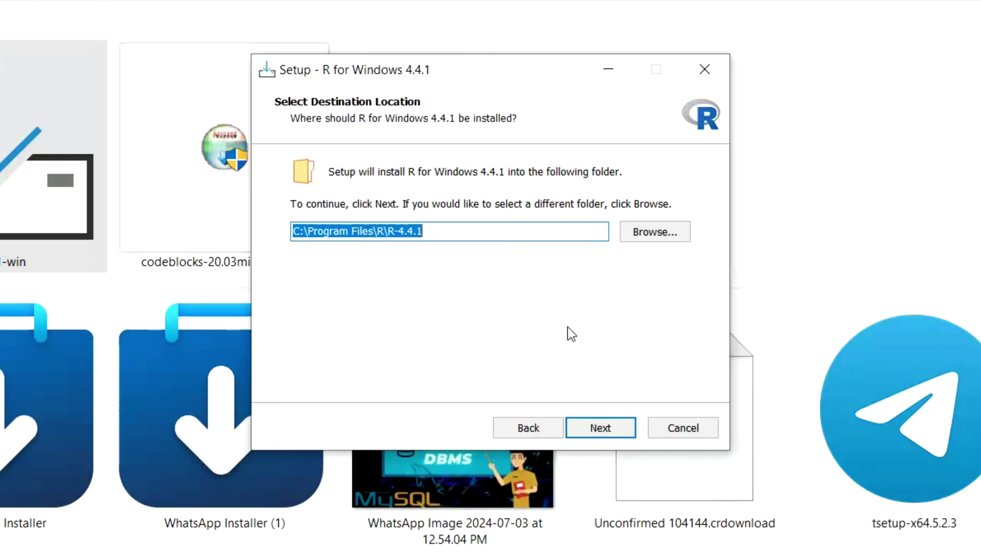
{"action": "left_click", "coordinate": [605, 432]}
{"action": "left_click", "coordinate": [538, 371]}
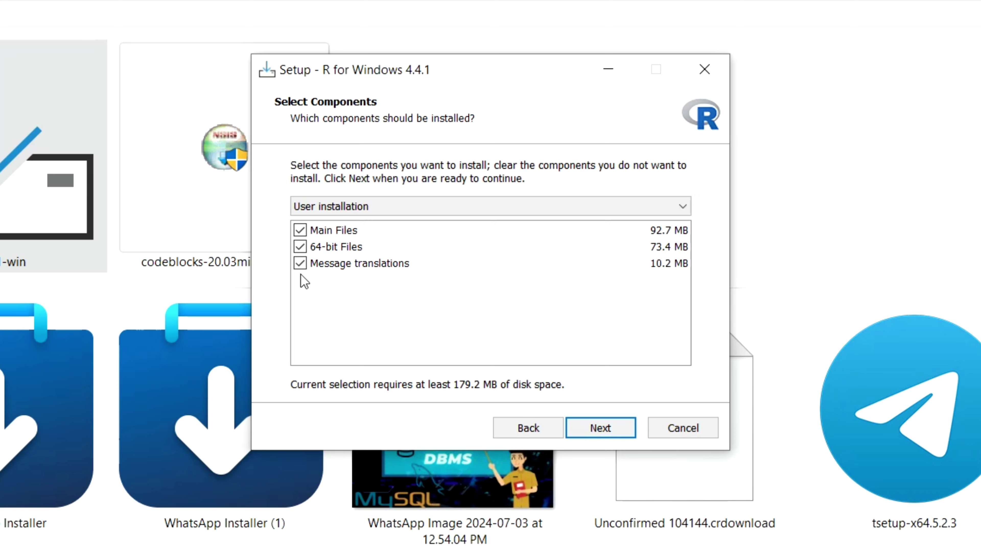
Complete the R installation with all components, default startup options and all additional shortcuts and registry entries
{"action": "left_click", "coordinate": [625, 429]}
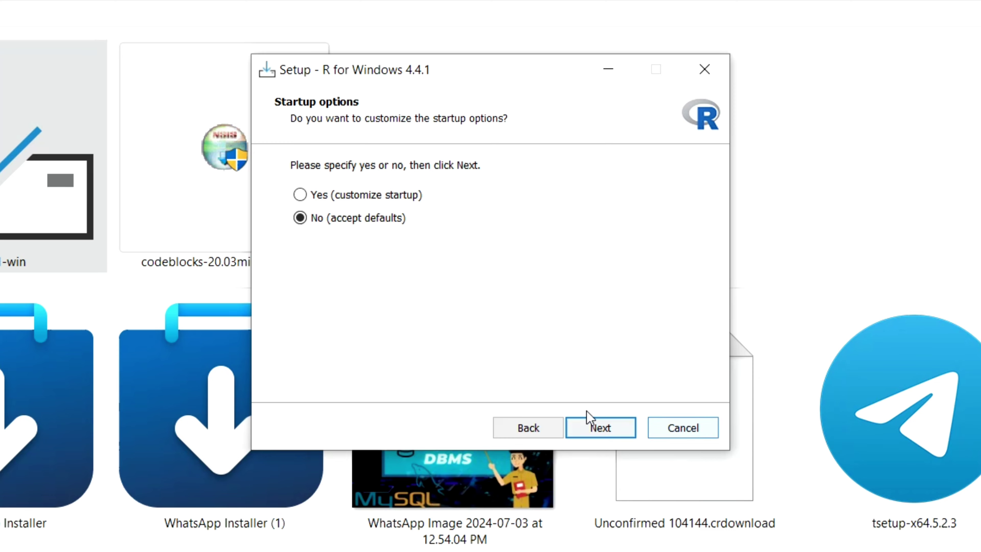
{"action": "left_click", "coordinate": [586, 432]}
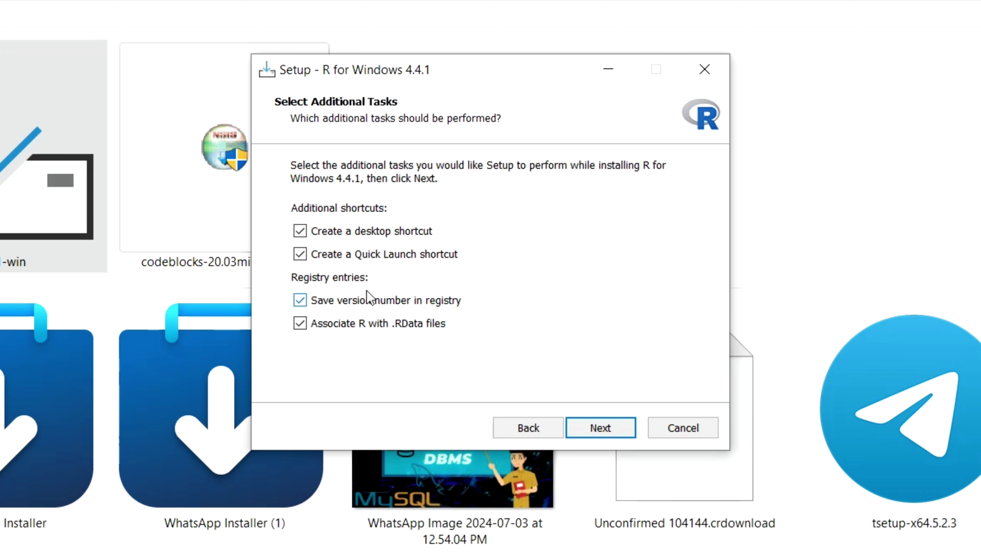
{"action": "left_click", "coordinate": [620, 429]}
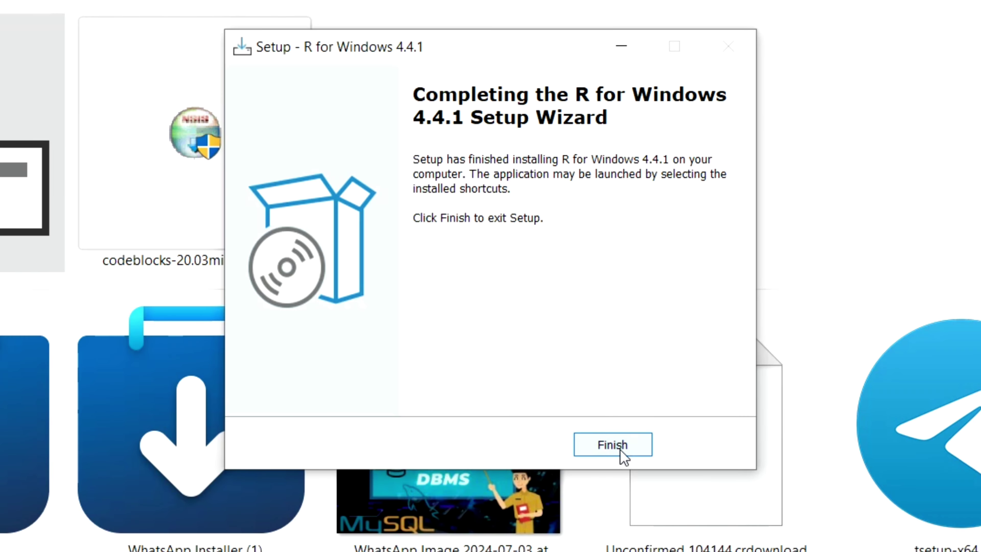
{"action": "left_click", "coordinate": [622, 449]}
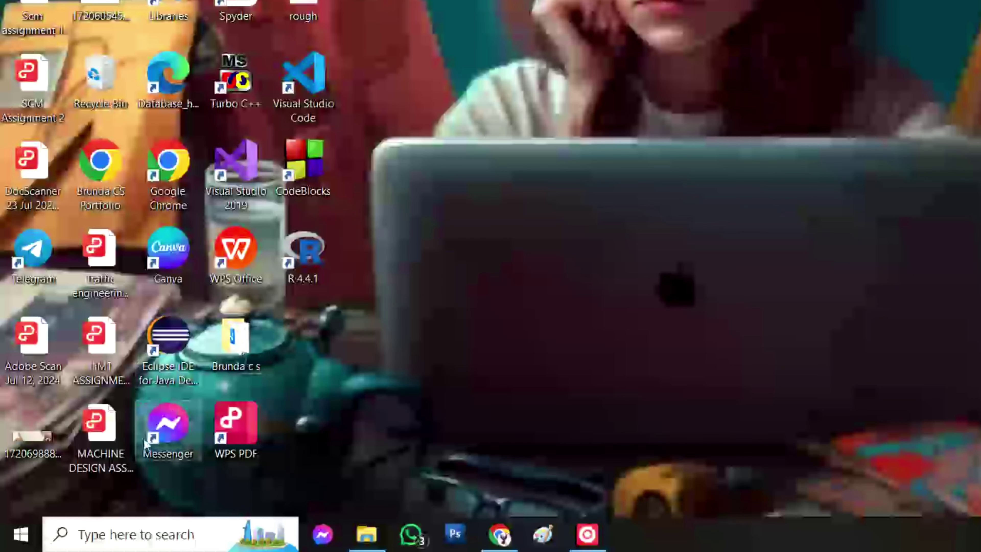
Search Windows for R and launch the R 4.4.1 app
{"action": "left_click", "coordinate": [21, 535]}
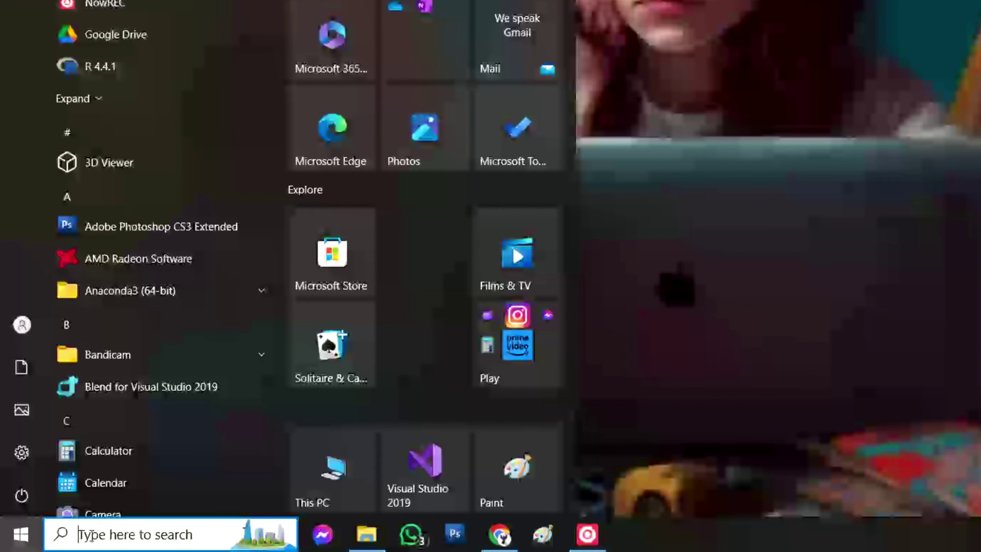
{"action": "type", "text": "r"}
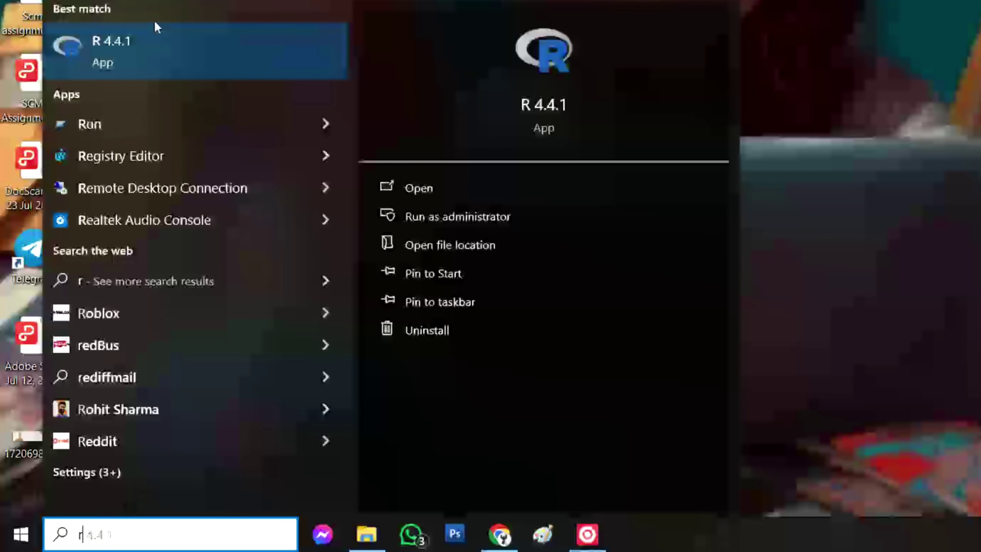
{"action": "left_click", "coordinate": [151, 58]}
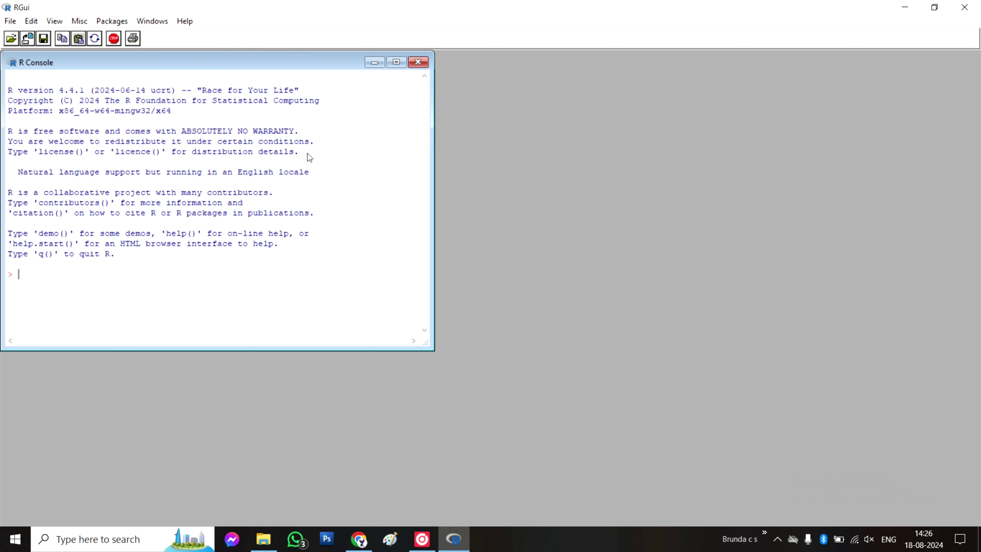
Clear the startup text from the R Console and maximize the console window
{"action": "left_click", "coordinate": [37, 23]}
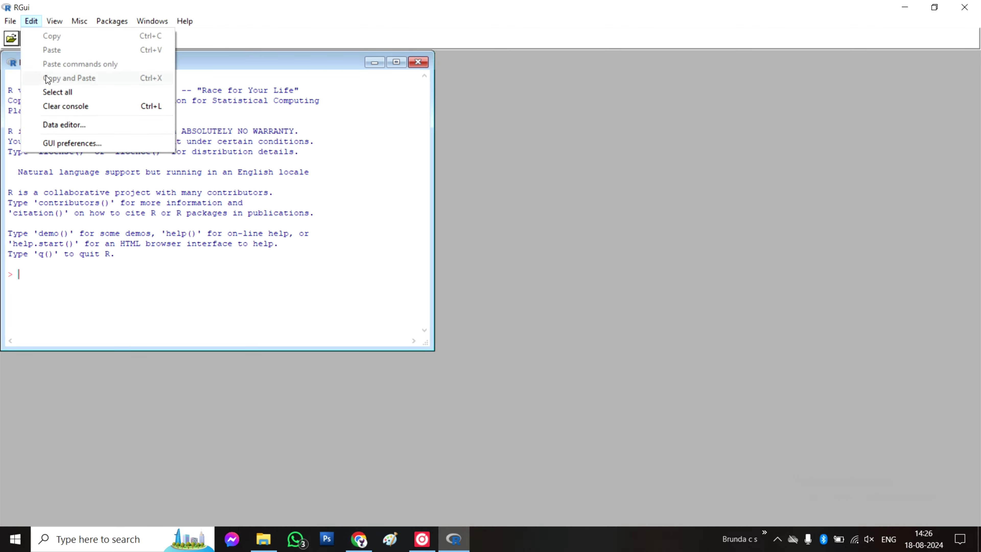
{"action": "left_click", "coordinate": [141, 169]}
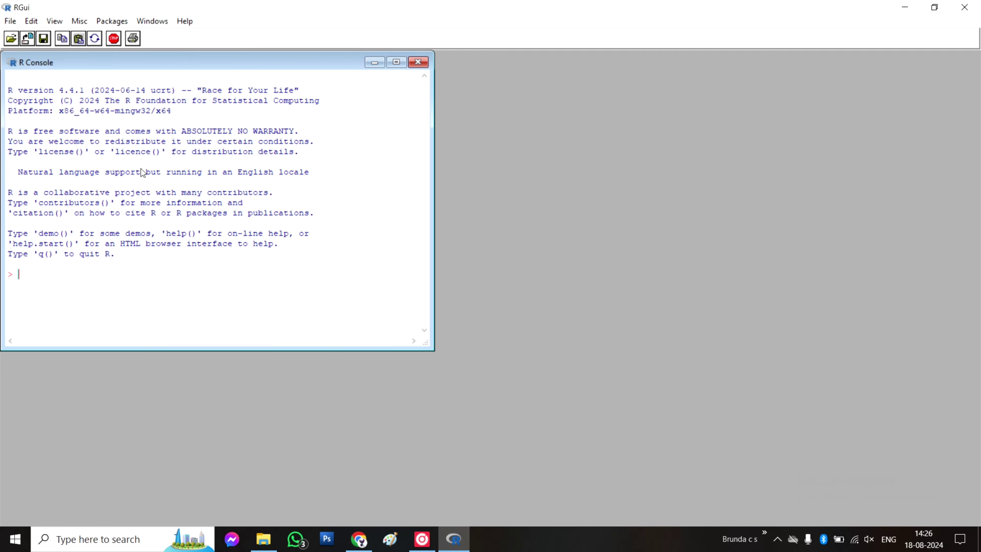
{"action": "right_click", "coordinate": [141, 169]}
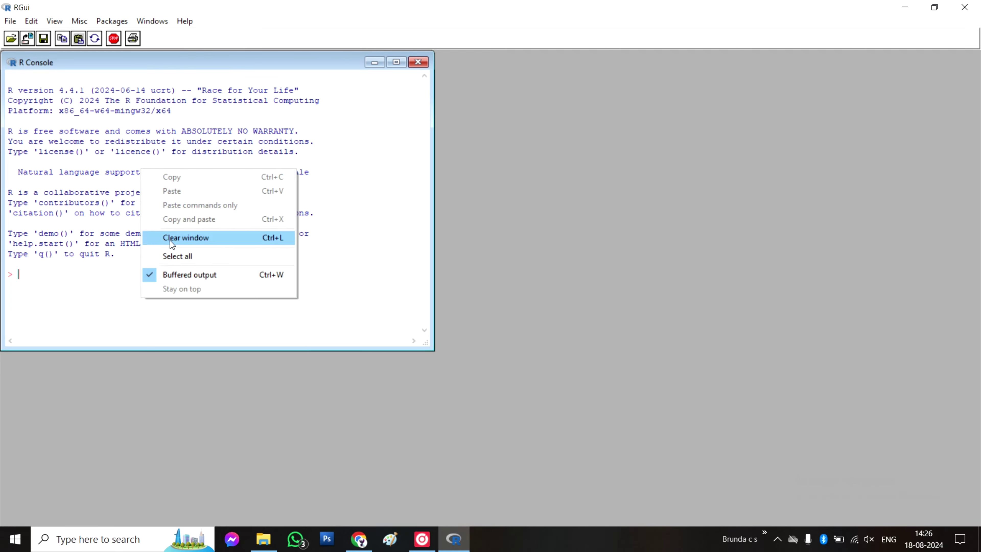
{"action": "left_click", "coordinate": [183, 239]}
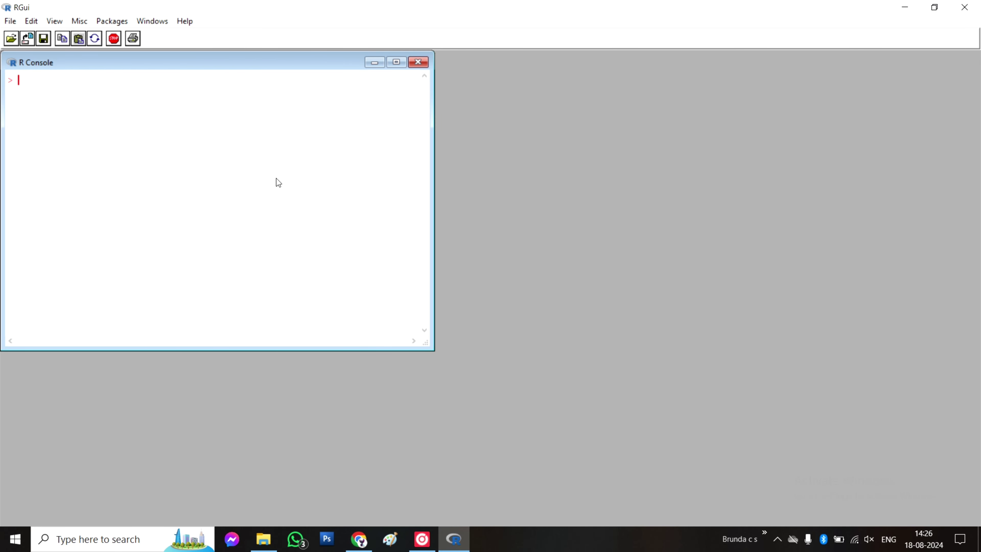
{"action": "left_click", "coordinate": [395, 62]}
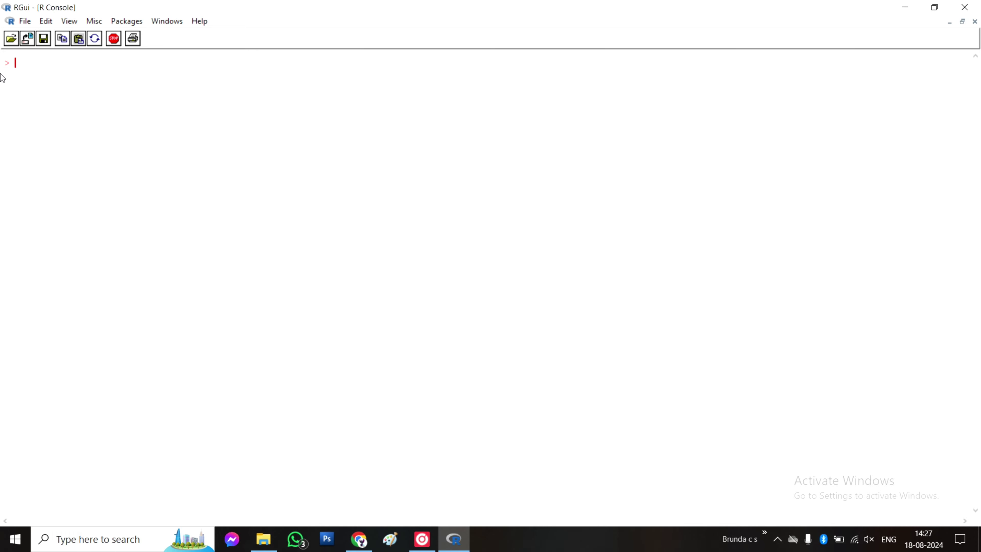
Open the GUI preferences and set the console font to Consolas
{"action": "left_click", "coordinate": [49, 25]}
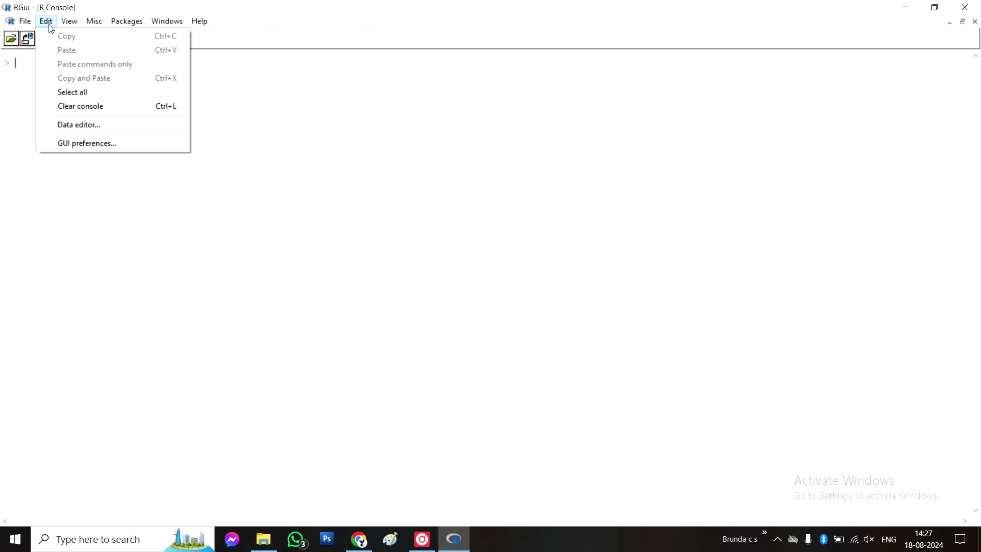
{"action": "left_click", "coordinate": [81, 144]}
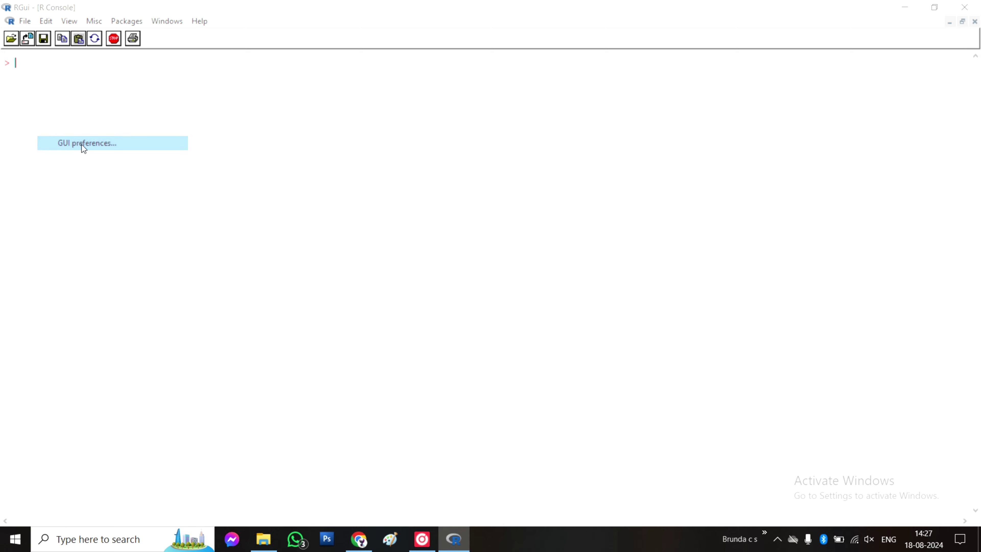
{"action": "left_click", "coordinate": [420, 213]}
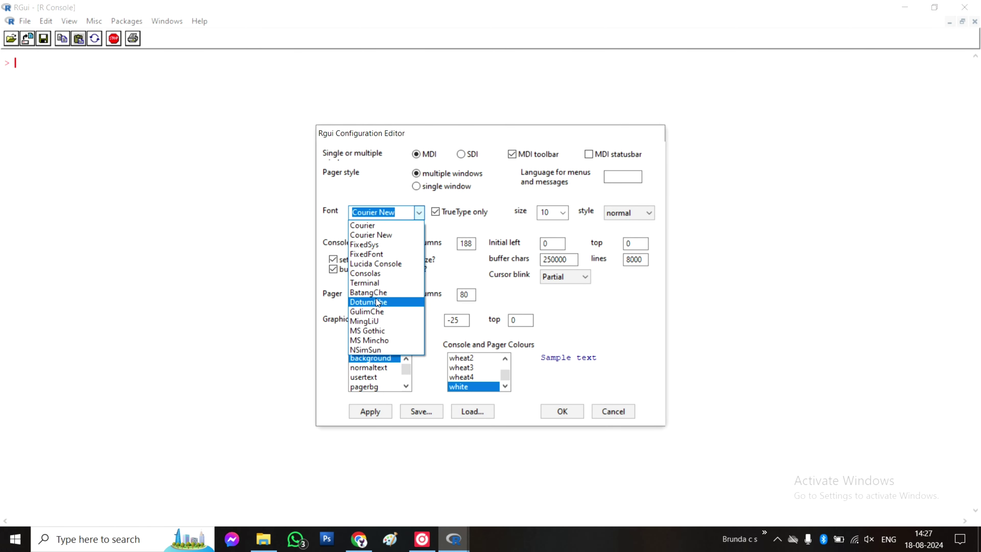
{"action": "left_click", "coordinate": [386, 283]}
{"action": "left_click", "coordinate": [419, 213]}
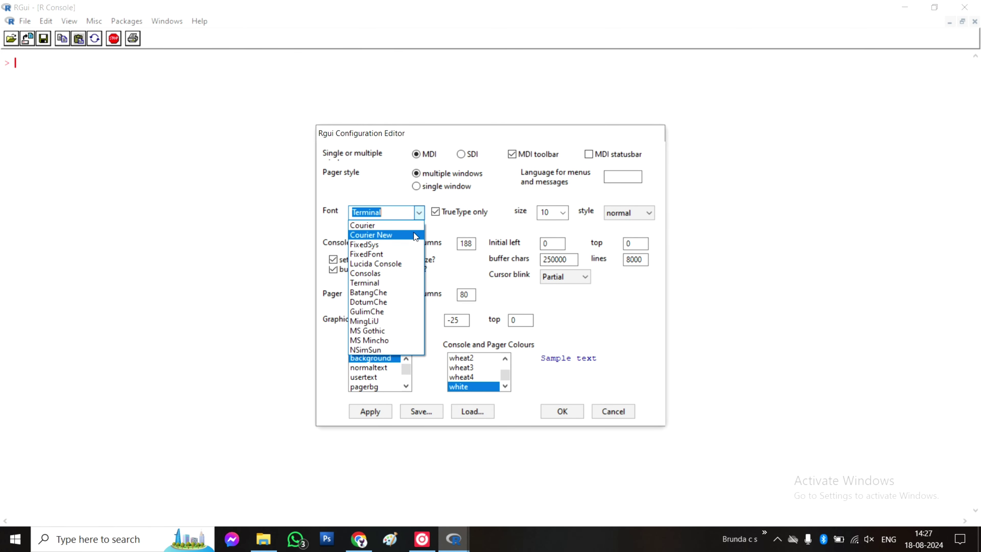
{"action": "left_click", "coordinate": [389, 273]}
Set the console font size to 18 and apply the preferences
{"action": "left_click", "coordinate": [563, 213]}
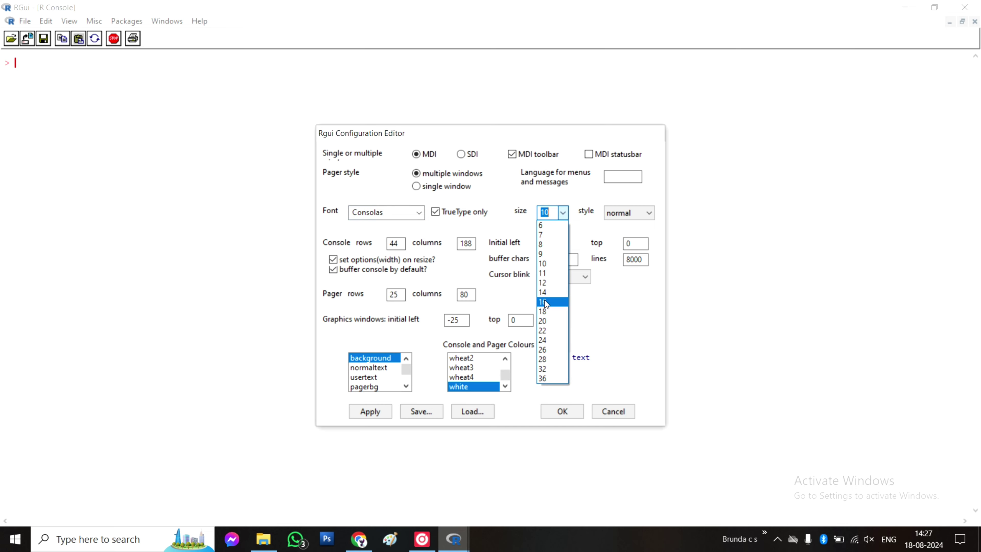
{"action": "left_click", "coordinate": [542, 311]}
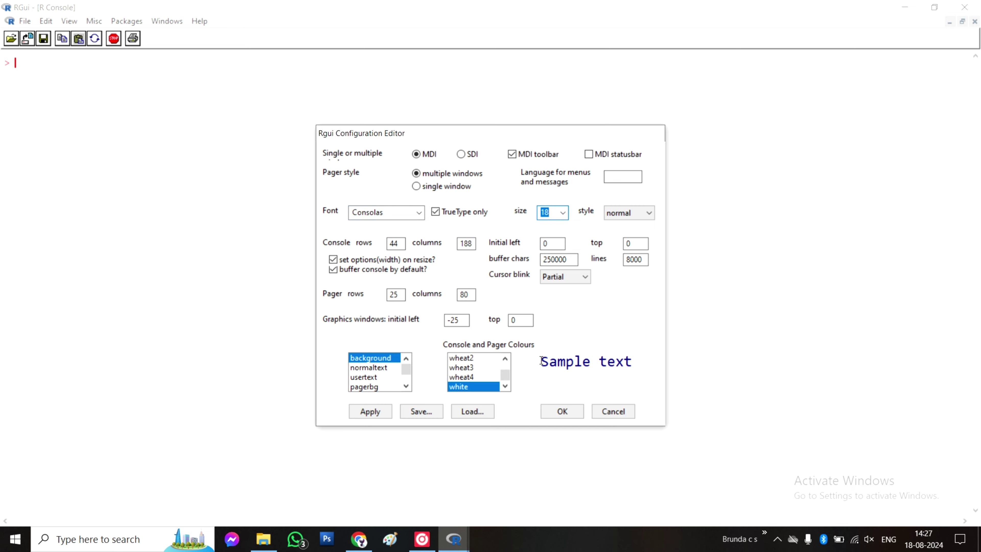
{"action": "left_click_drag", "start_coordinate": [541, 361], "coordinate": [643, 372]}
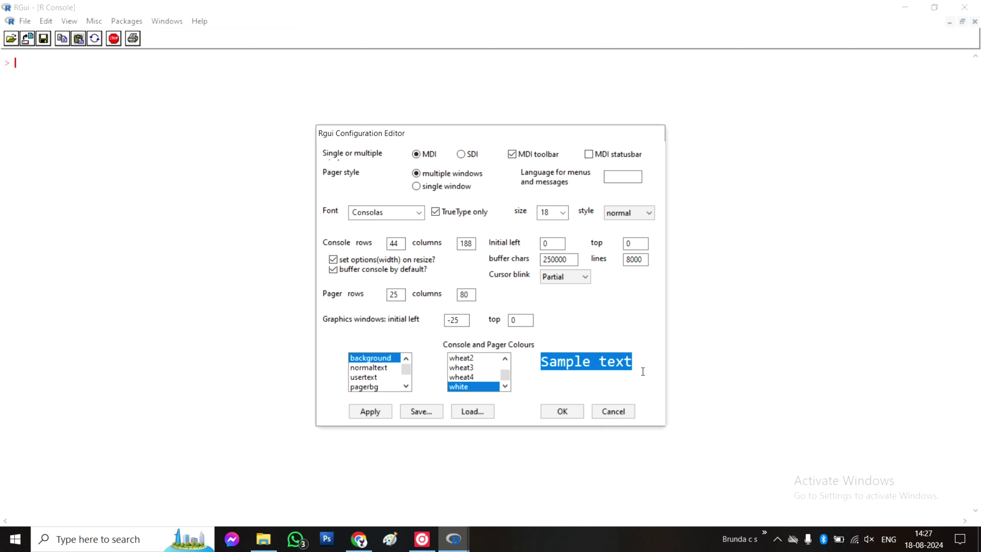
{"action": "left_click", "coordinate": [370, 412]}
{"action": "left_click", "coordinate": [556, 416]}
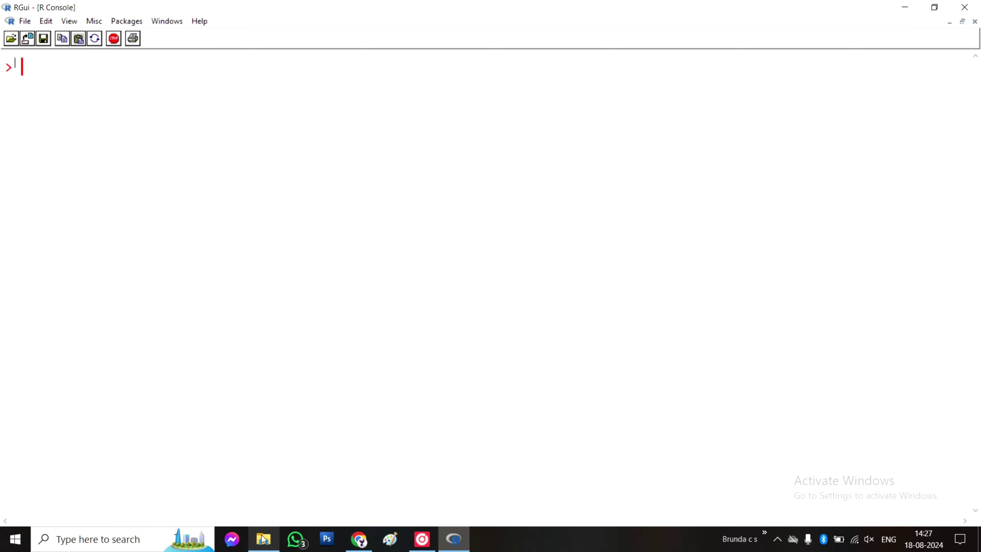
Create a new folder named "r prog" on Local Disk (G:) in File Explorer
{"action": "left_click", "coordinate": [272, 546]}
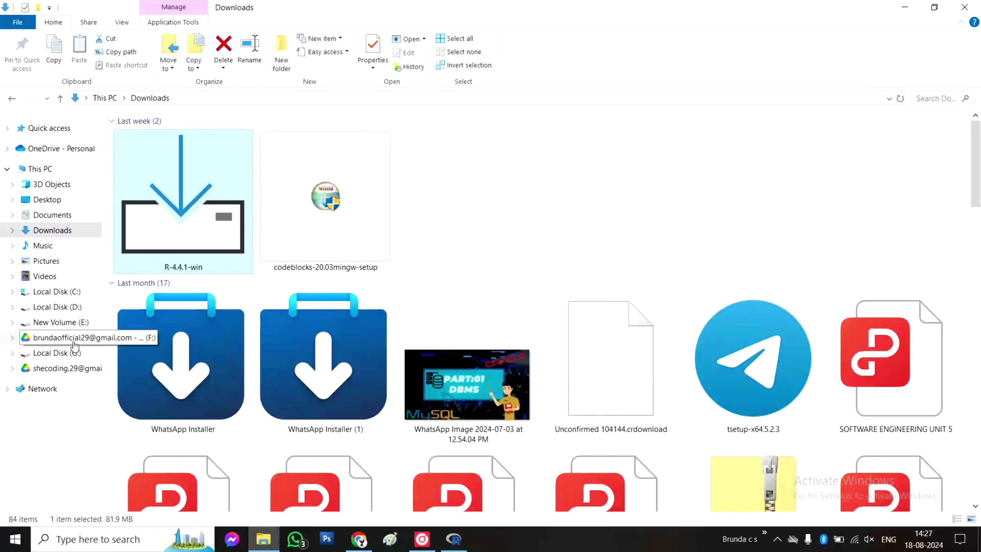
{"action": "left_click", "coordinate": [58, 353]}
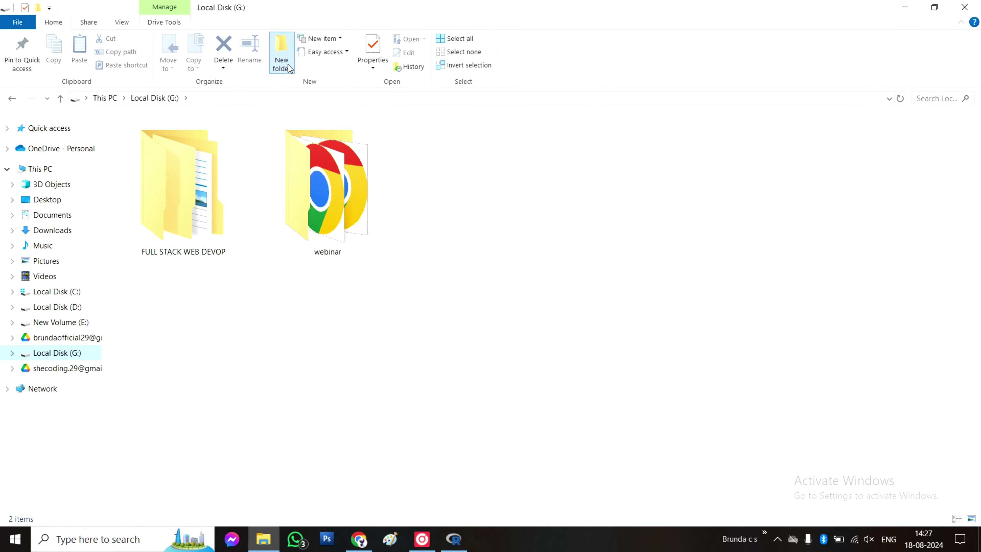
{"action": "left_click", "coordinate": [281, 54]}
{"action": "type", "text": "r prog"}
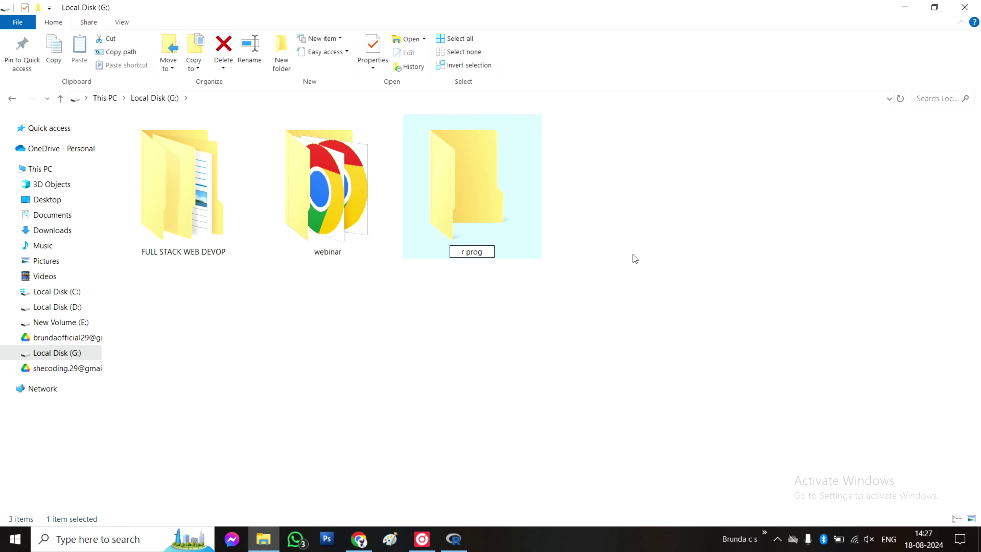
{"action": "key", "text": "Return"}
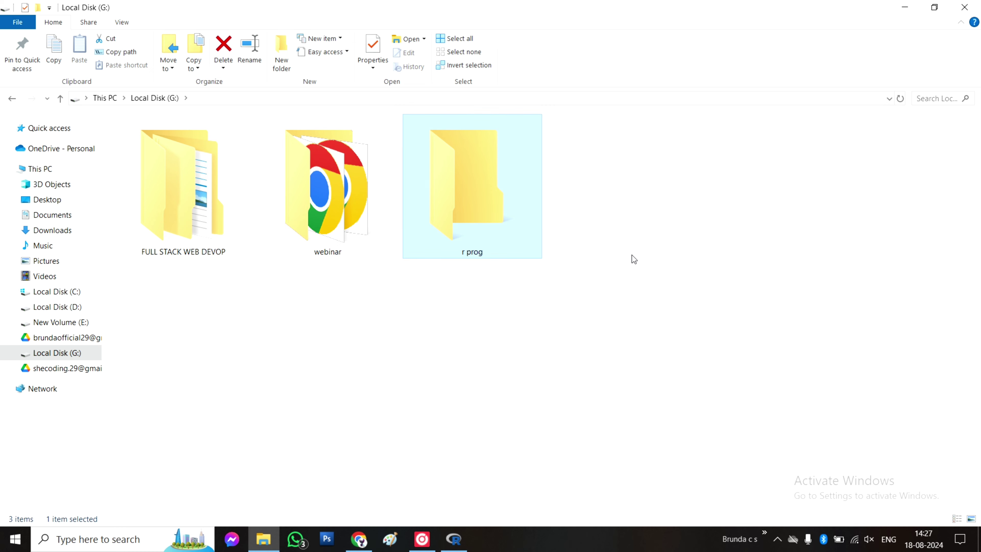
Return to the R Console and assign the variables a=10 and b=20
{"action": "left_click", "coordinate": [905, 5]}
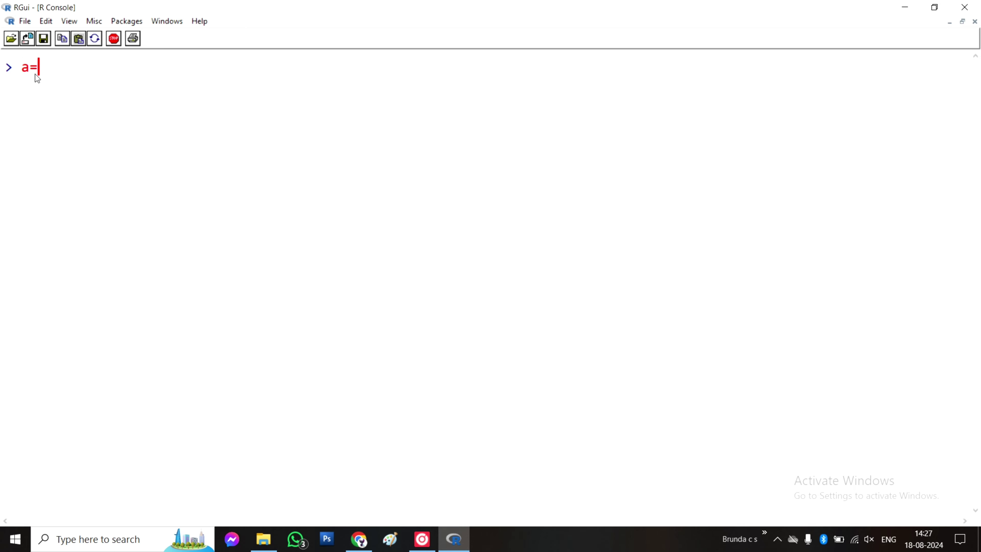
{"action": "type", "text": "b=20"}
{"action": "key", "text": "Return"}
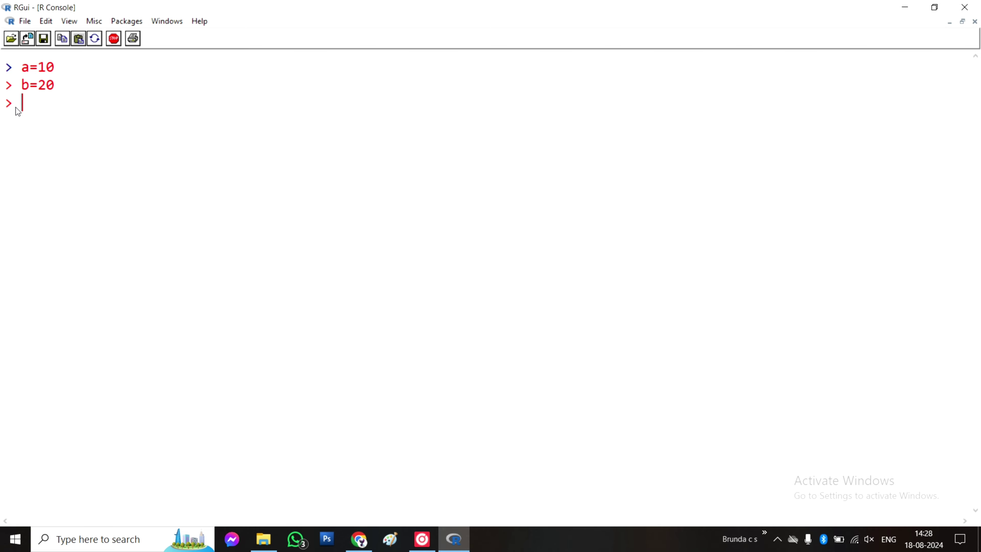
Start saving the console contents to a file and choose the "r prog" folder on Local Disk (G:) as the destination
{"action": "left_click", "coordinate": [25, 22]}
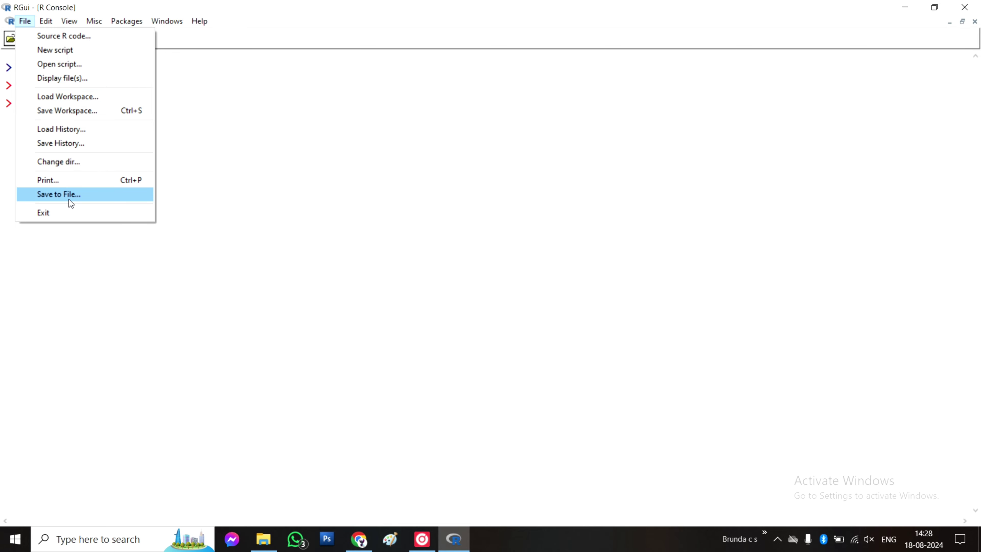
{"action": "left_click", "coordinate": [74, 195]}
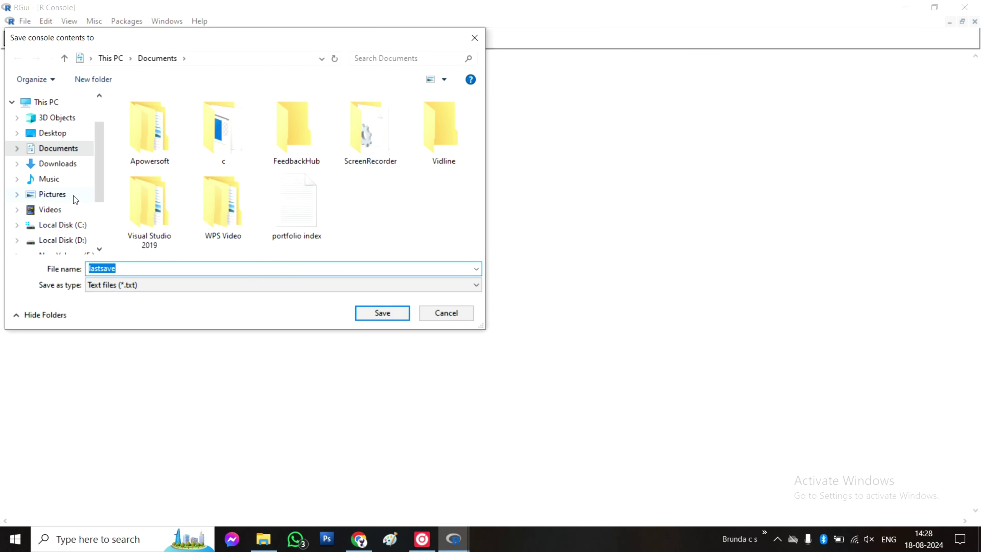
{"action": "scroll", "coordinate": [73, 197], "scroll_direction": "down", "scroll_amount": 2}
{"action": "left_click", "coordinate": [62, 205]}
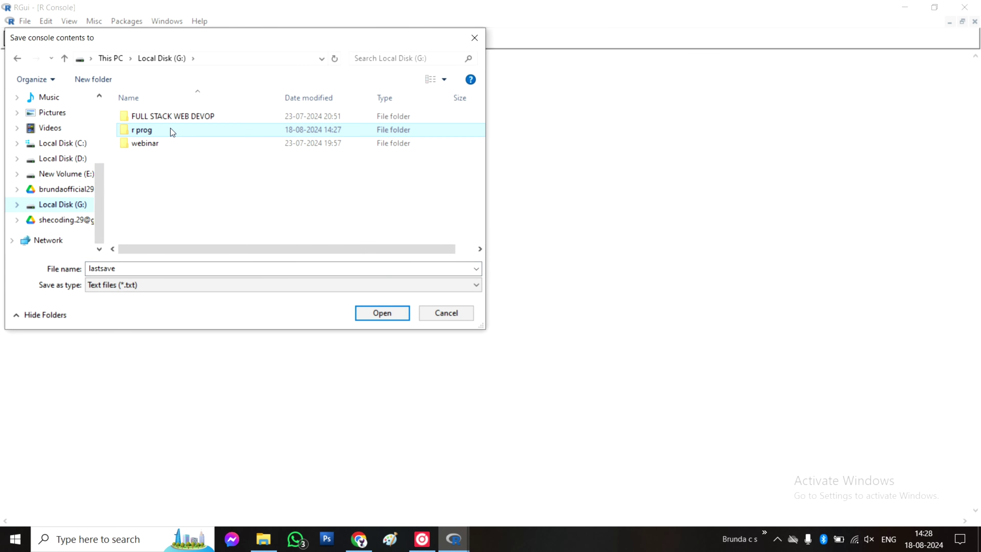
{"action": "double_click", "coordinate": [171, 129]}
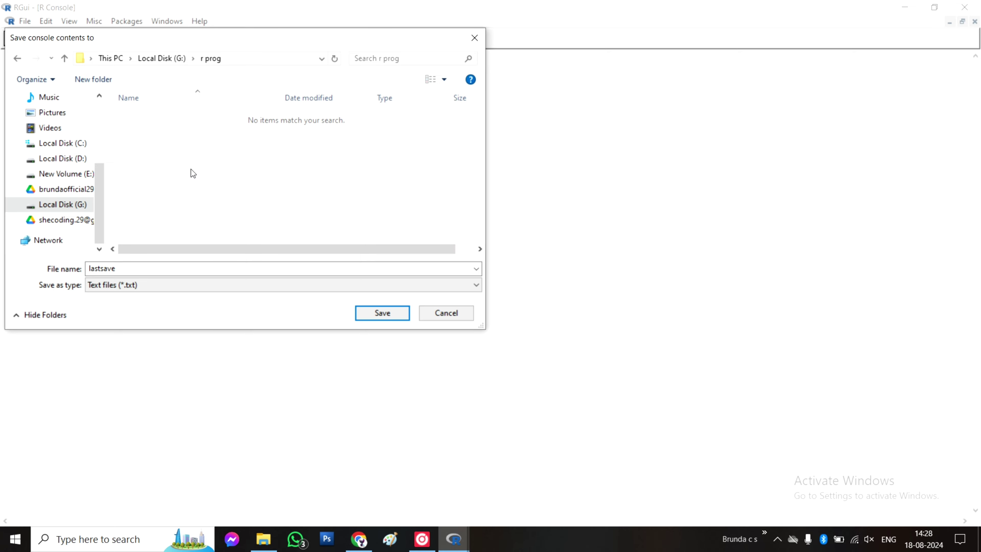
Name the console file pgm1, set its type to All files (*.*), and save it
{"action": "double_click", "coordinate": [129, 271]}
{"action": "key", "text": "BackSpace"}
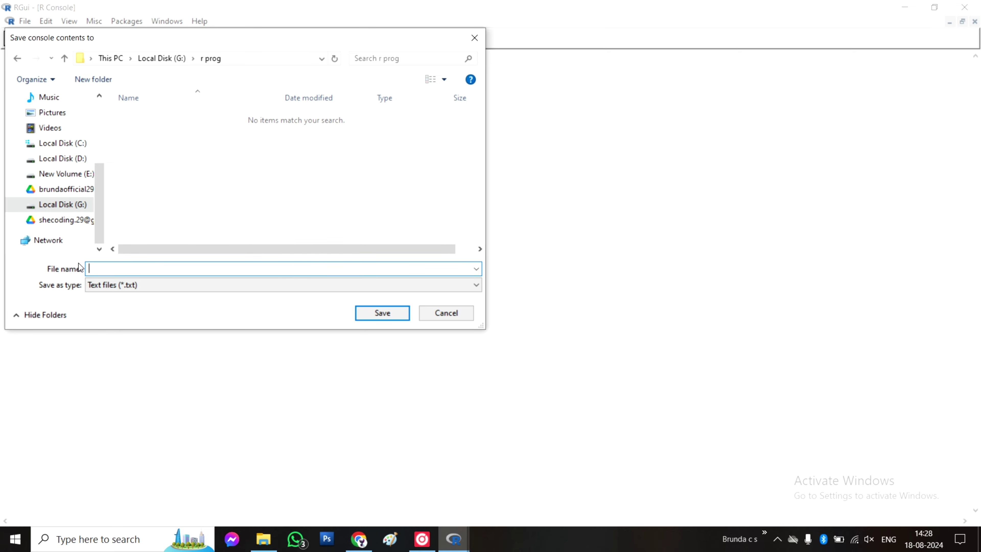
{"action": "type", "text": "pgm1"}
{"action": "left_click", "coordinate": [137, 280]}
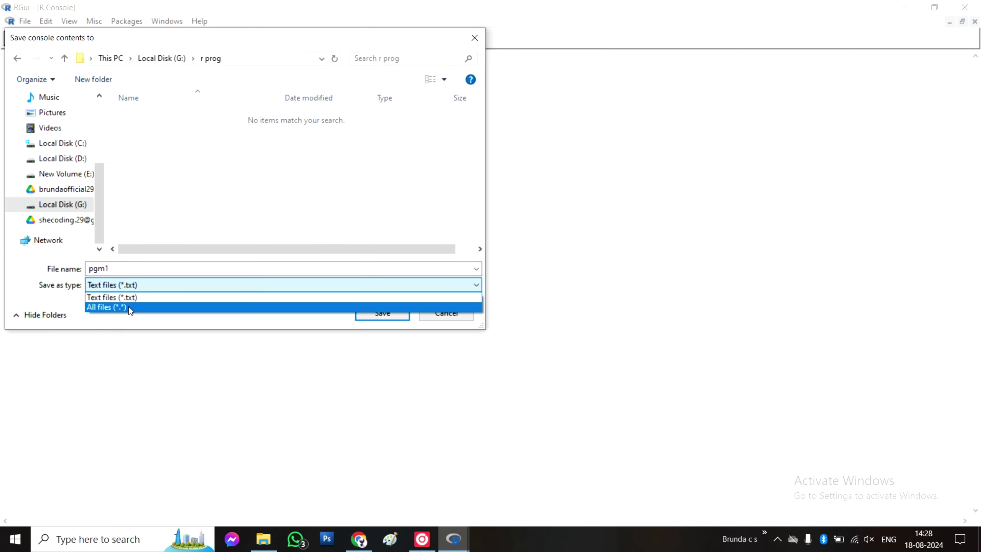
{"action": "left_click", "coordinate": [123, 308]}
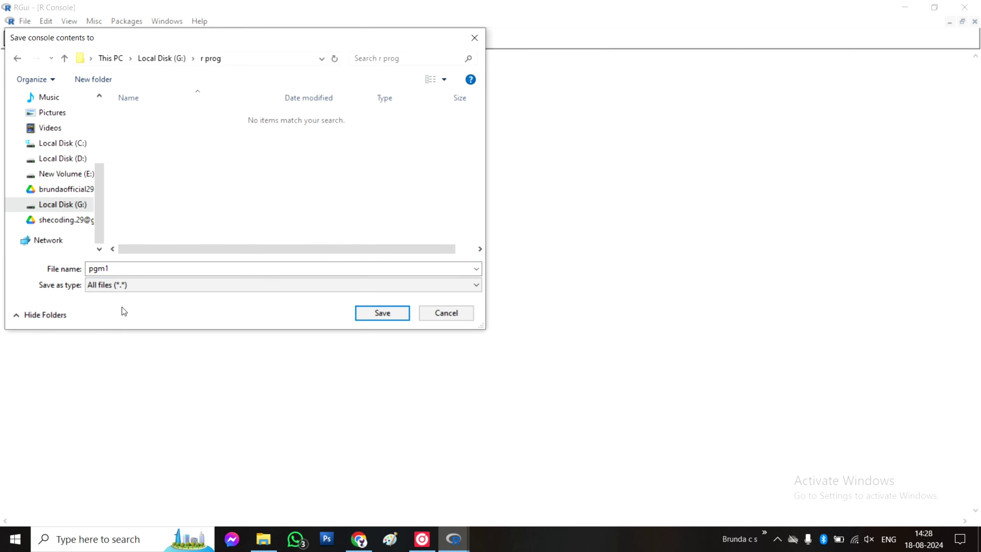
{"action": "left_click", "coordinate": [380, 311]}
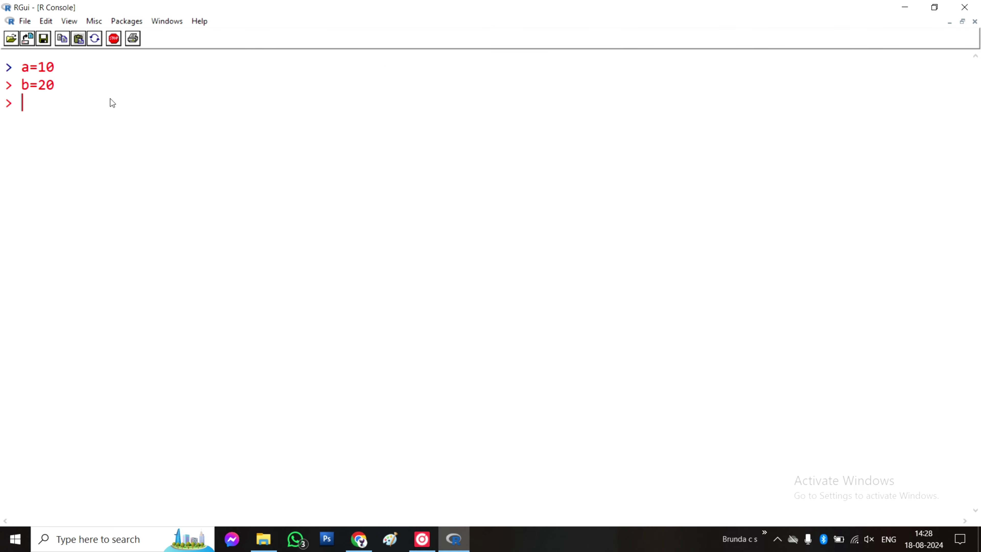
Restore the R Console from maximized to a smaller floating window and place it in the workspace's upper-left corner
{"action": "left_click", "coordinate": [962, 22]}
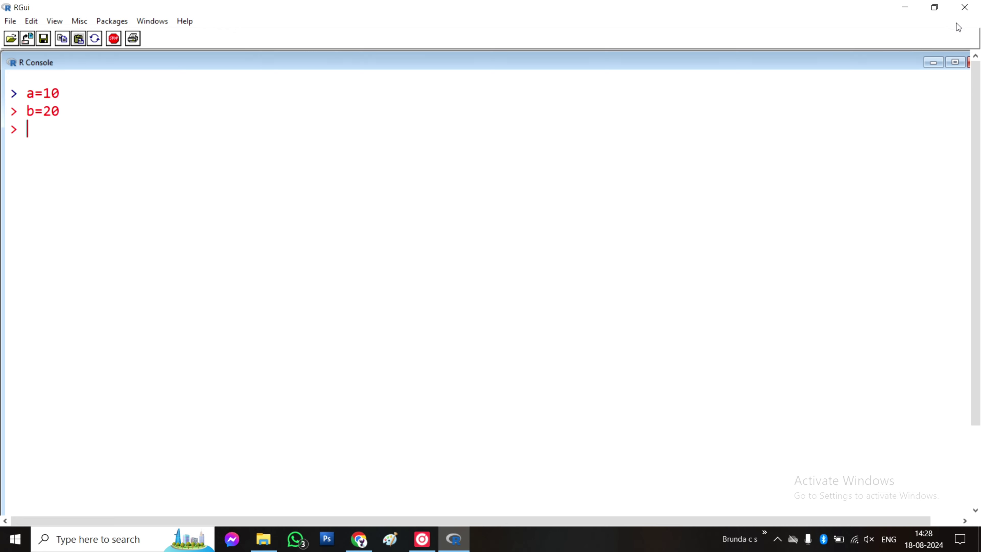
{"action": "left_click_drag", "start_coordinate": [5, 50], "coordinate": [557, 233]}
{"action": "left_click_drag", "start_coordinate": [699, 247], "coordinate": [153, 62]}
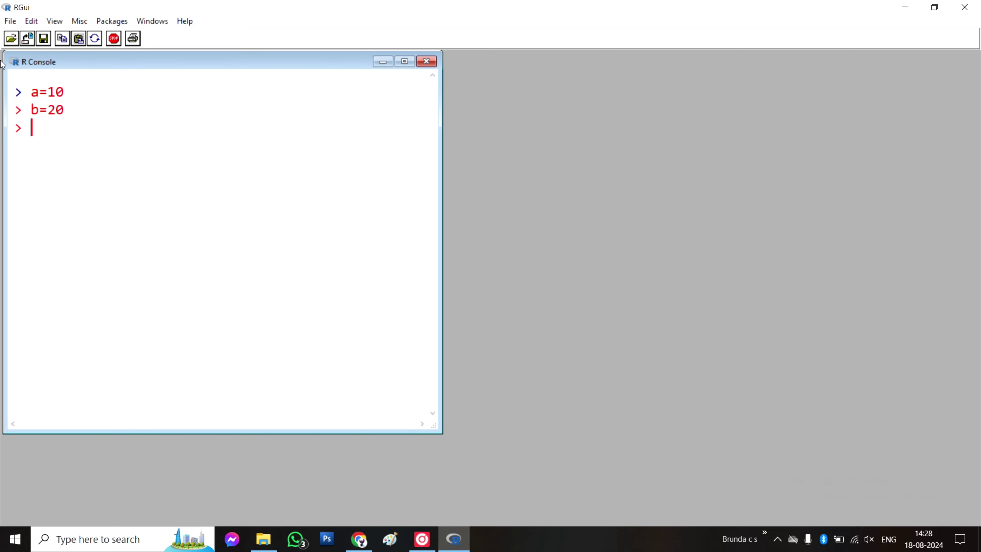
Bring up the Open script dialog to choose a script file
{"action": "left_click", "coordinate": [18, 22]}
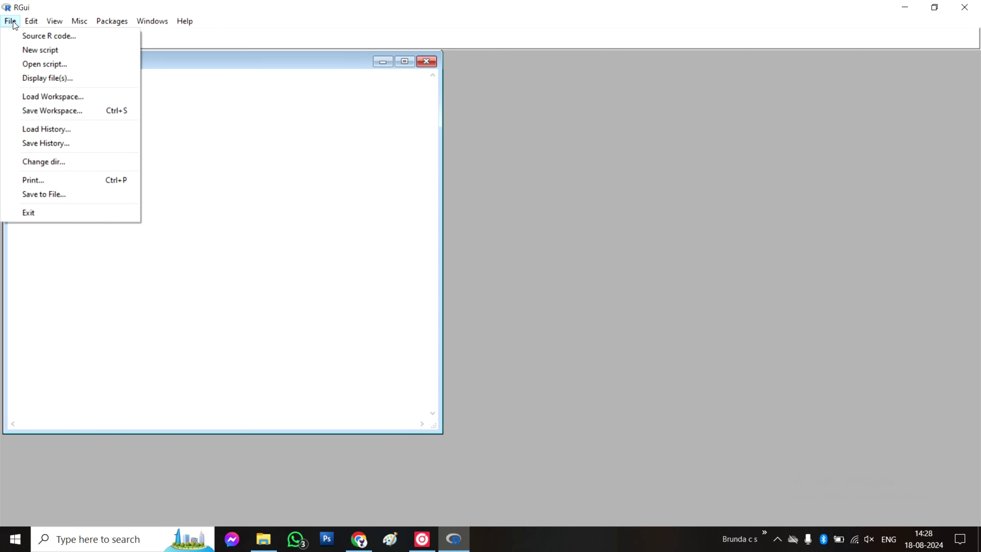
{"action": "left_click", "coordinate": [31, 65]}
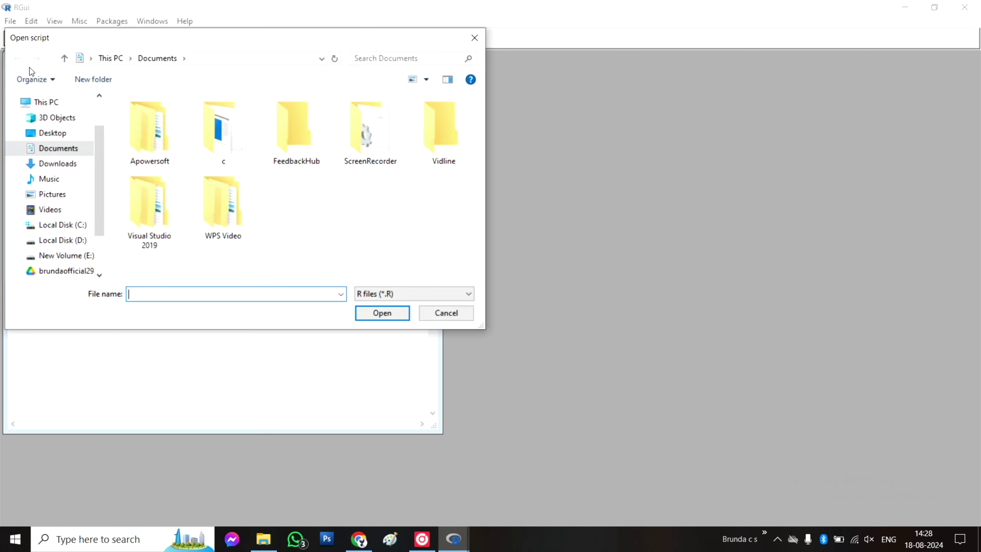